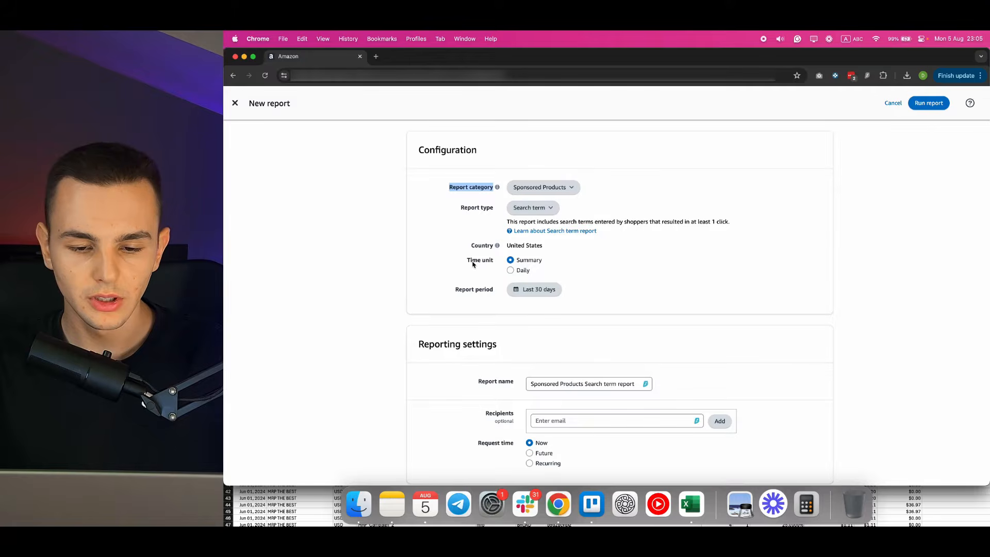
Set the search term report's time unit to Daily and view the available report period options without changing the dates.
click(507, 269)
click(517, 294)
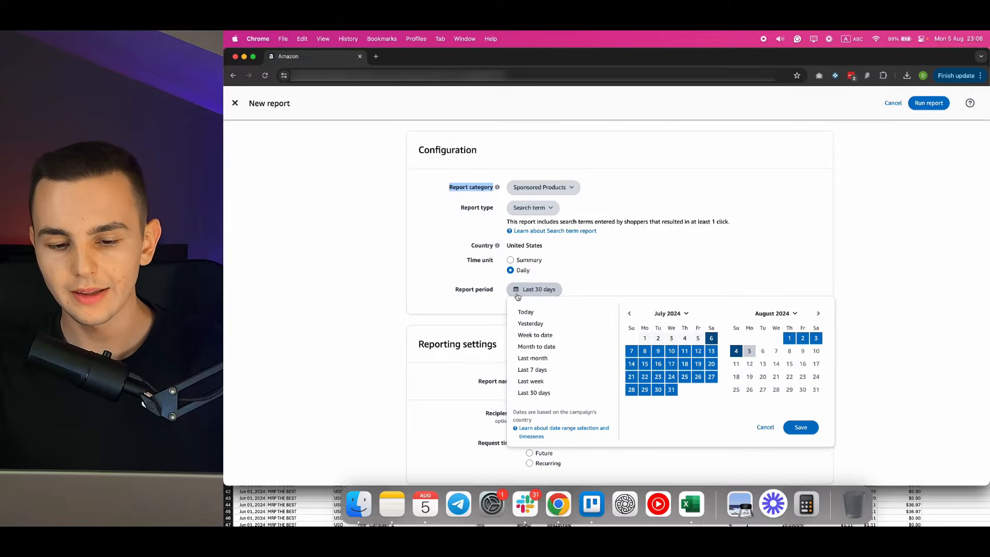
click(487, 307)
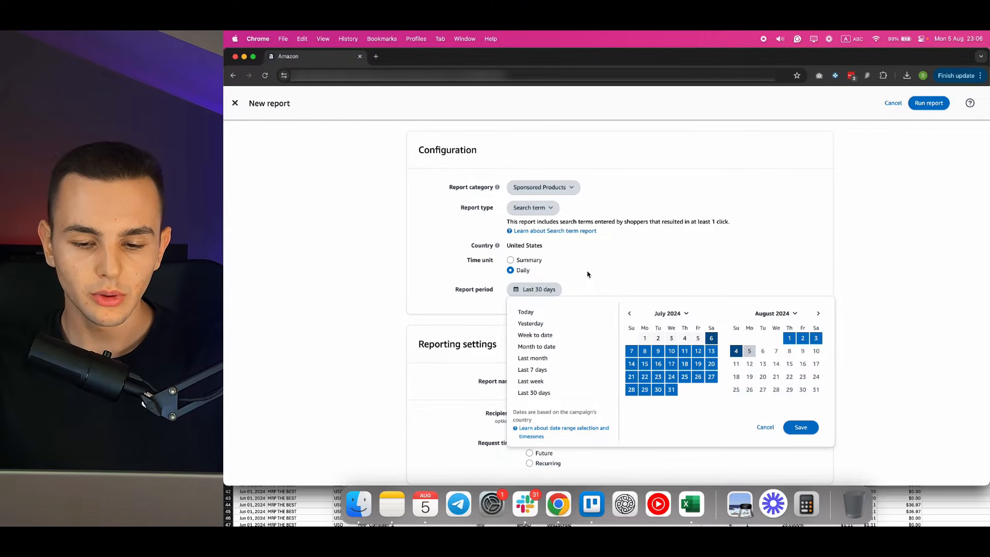
click(759, 426)
Switch to the downloaded search term report in Excel and look over the Customer Search Term column.
key(super+Tab)
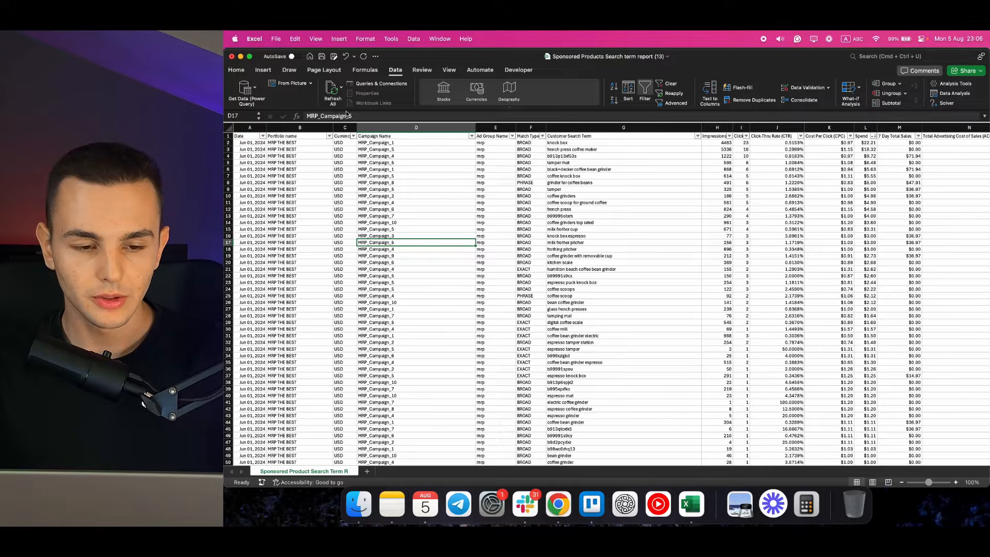
click(569, 128)
drag(608, 148, 608, 329)
click(550, 150)
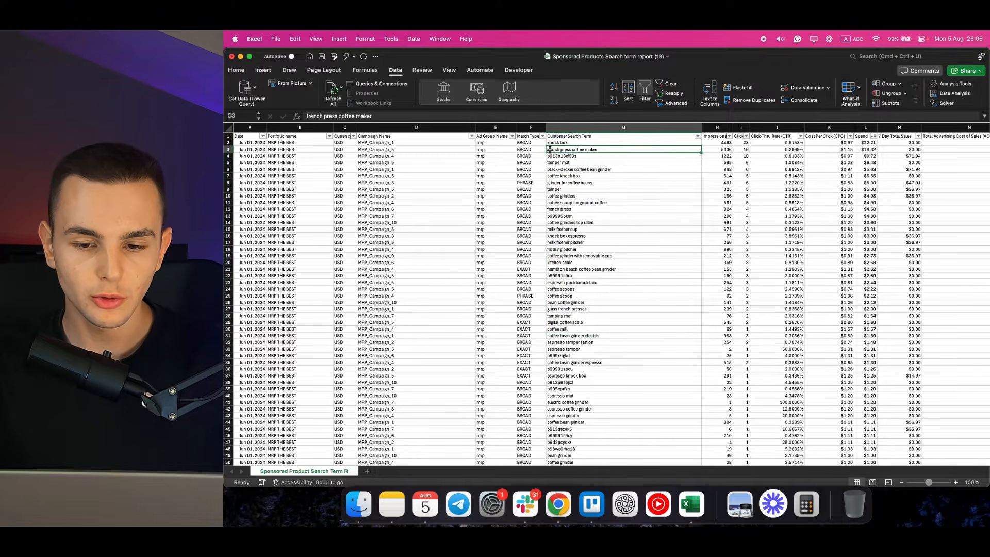
Examine the individual words within the search term "french press coffee maker" one at a time, leaving the cell's text as it is.
double_click(547, 149)
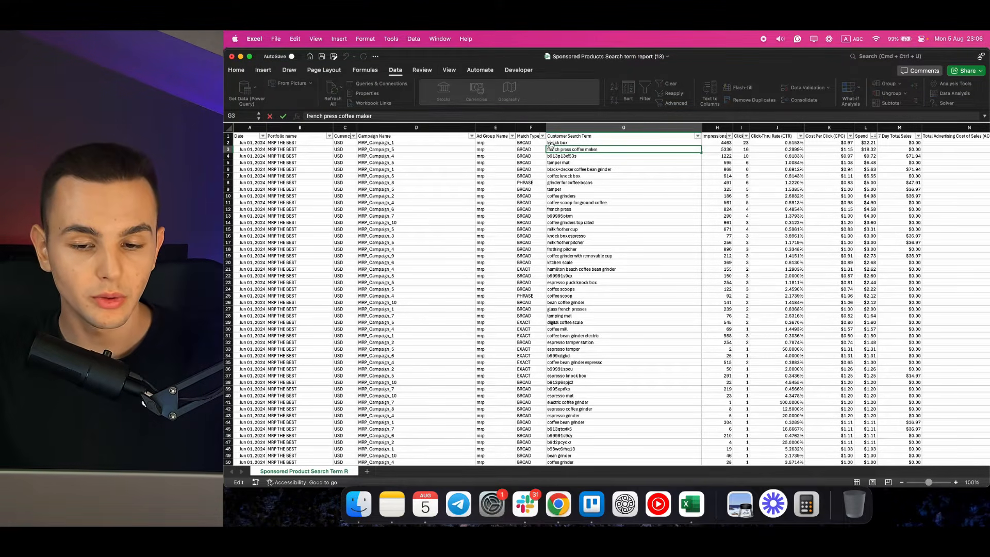
double_click(550, 149)
double_click(562, 148)
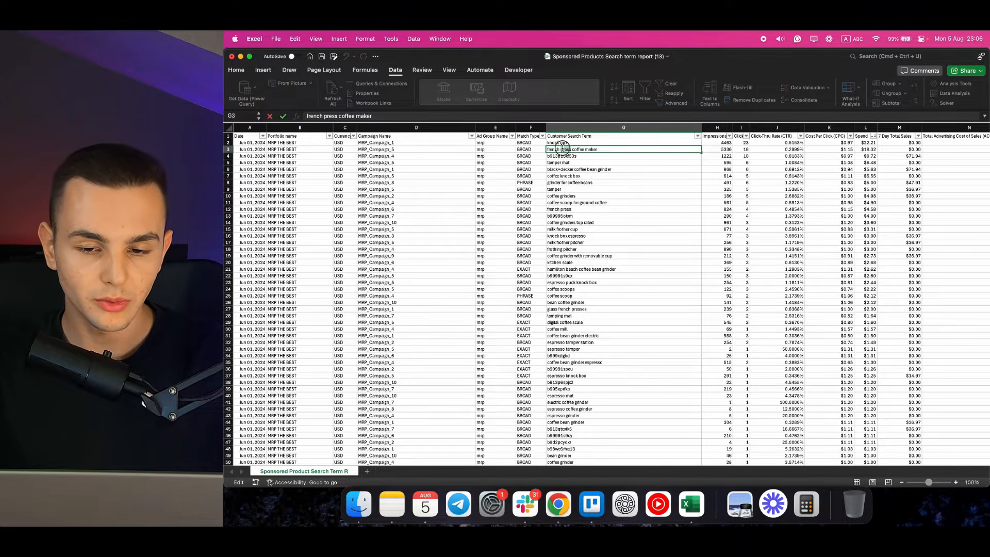
double_click(579, 149)
click(587, 149)
double_click(587, 149)
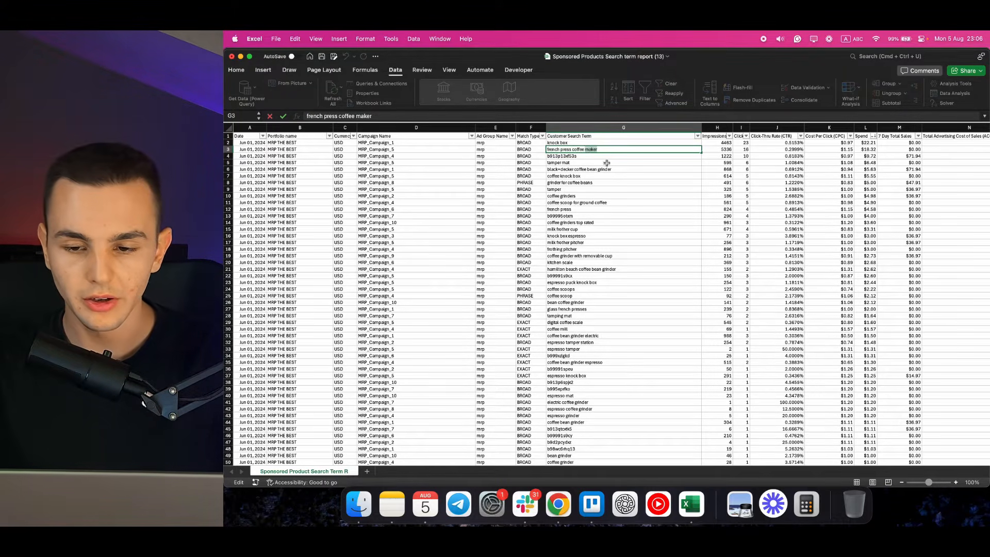
click(623, 175)
double_click(585, 149)
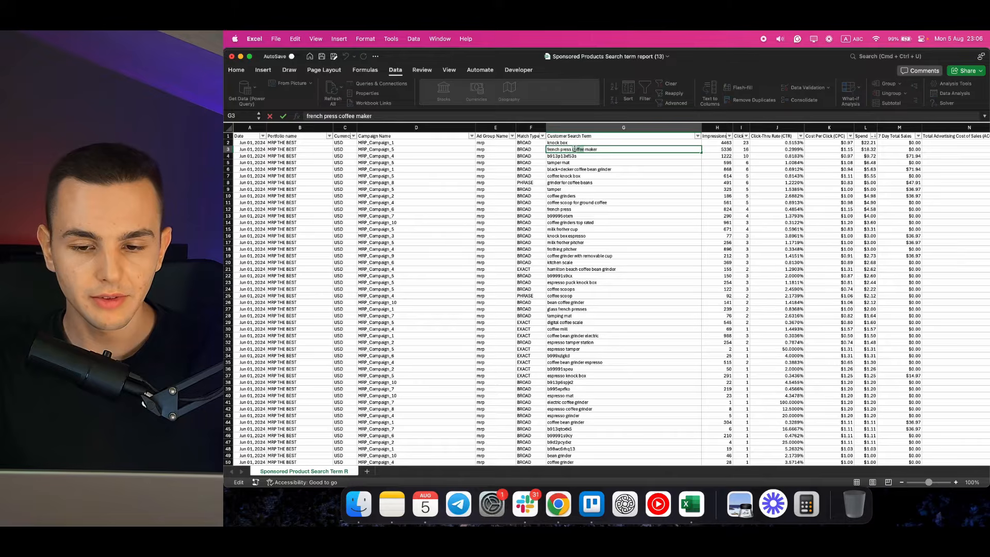
click(667, 167)
Filter the Customer Search Term column to terms containing "coffee" and check the sums of the Spend and 7 Day Total Sales columns.
click(698, 136)
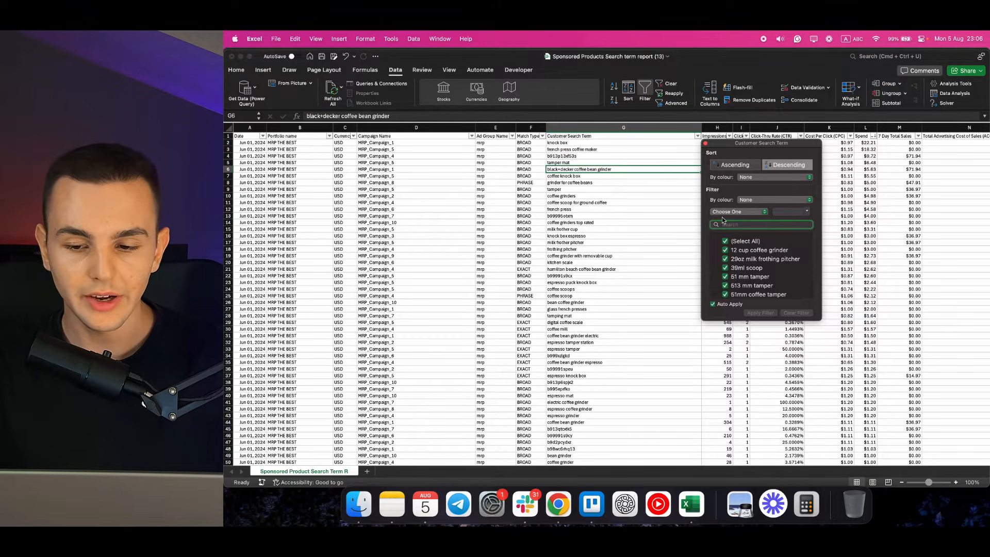
click(724, 242)
click(737, 224)
text(coffee)
click(655, 225)
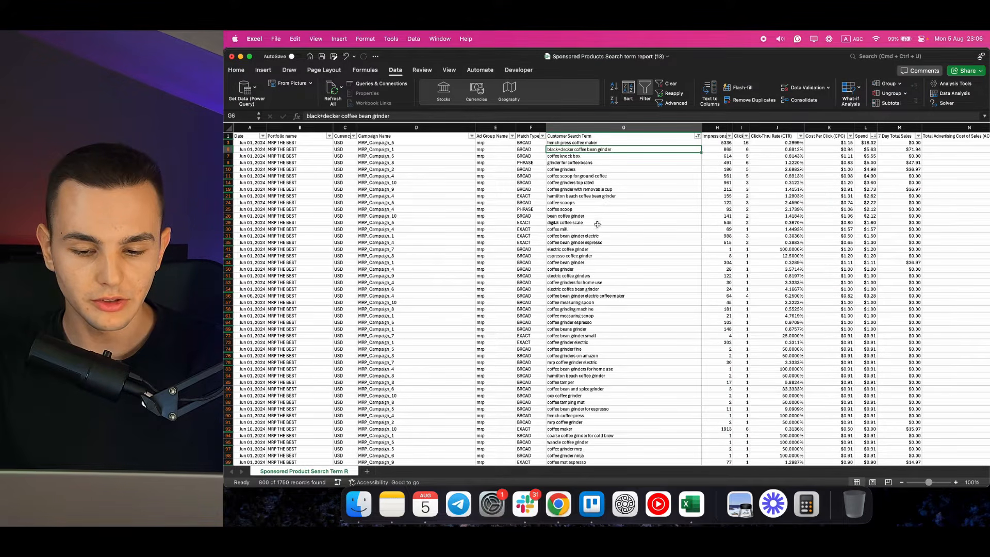
click(866, 127)
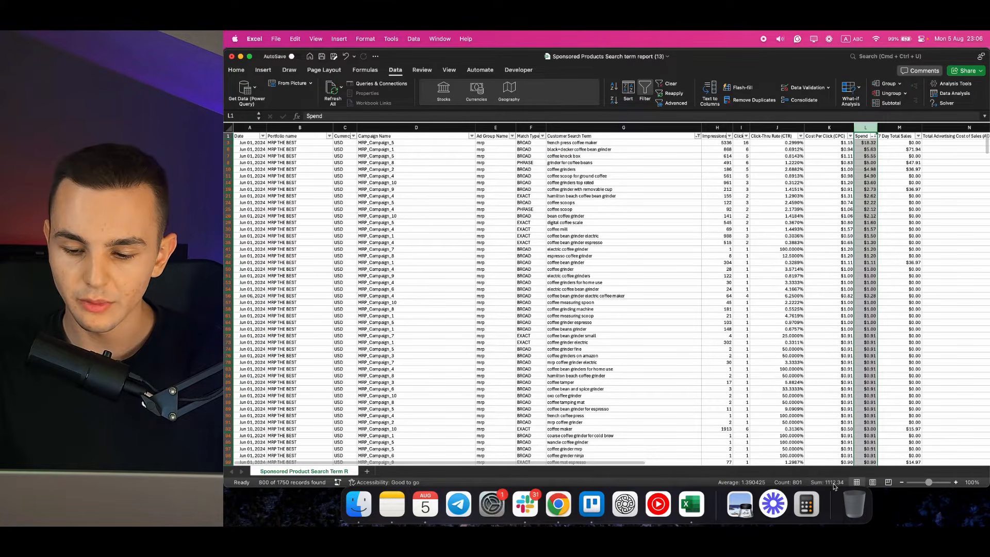
click(907, 128)
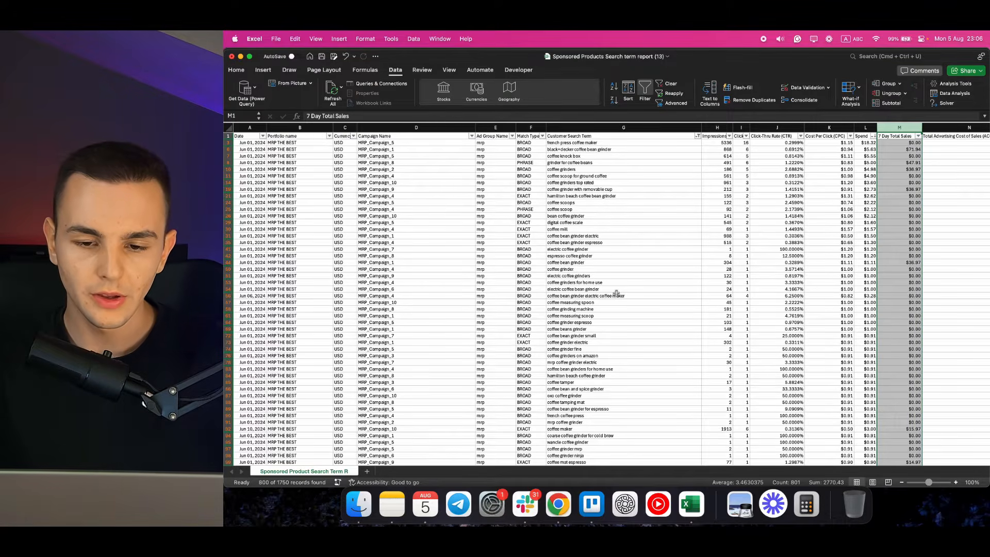
Restore all search terms in the Customer Search Term filter.
click(697, 136)
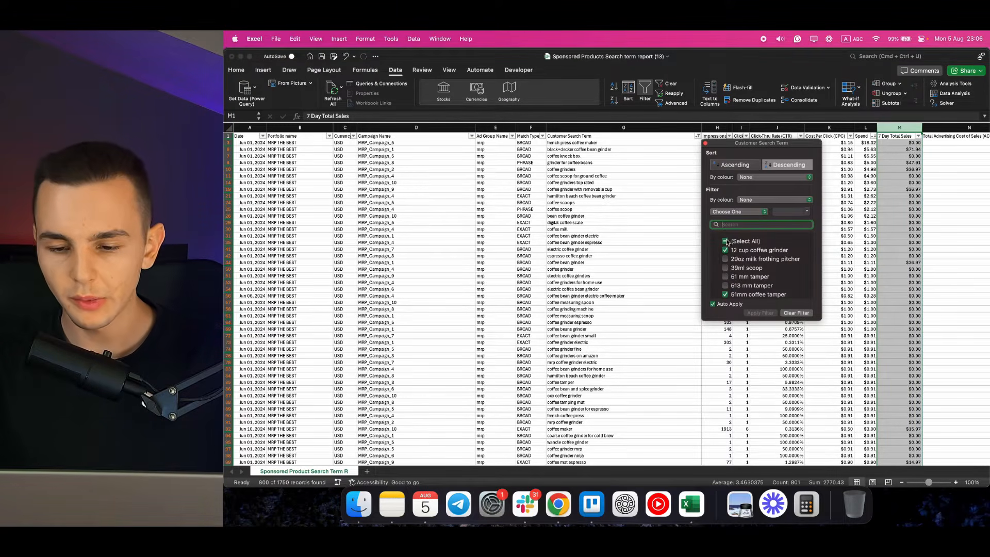
click(725, 241)
click(664, 225)
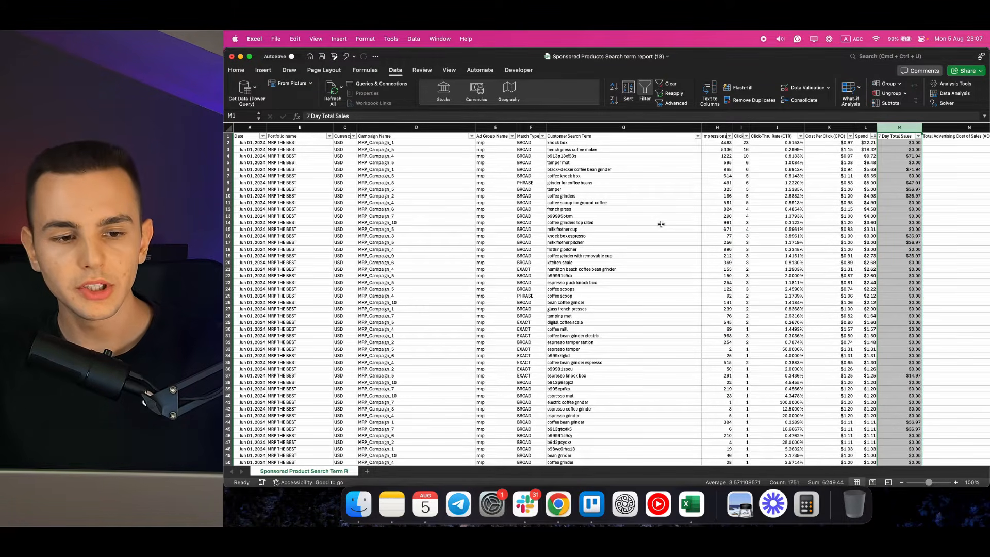
Create a new blank workbook and enlarge its window to fill the screen.
click(277, 39)
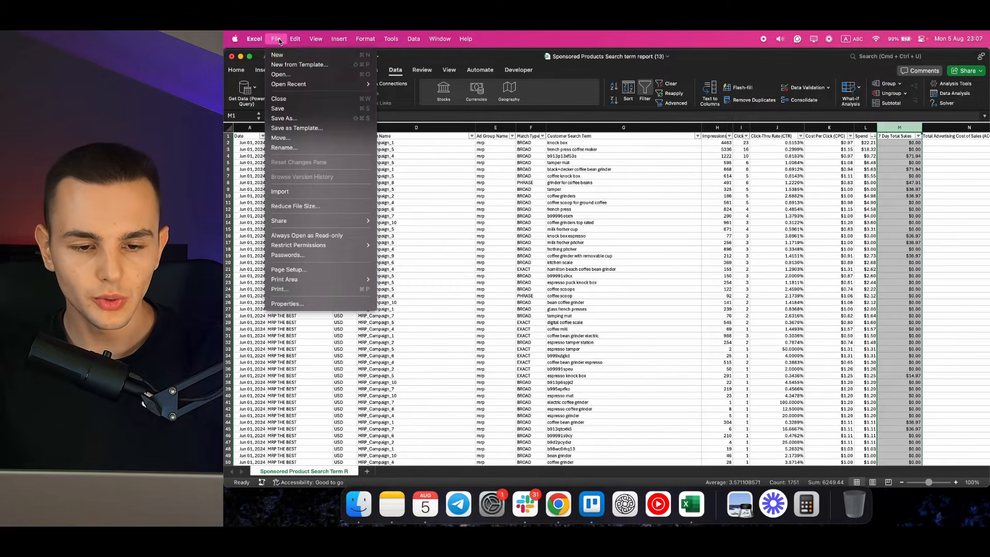
click(282, 57)
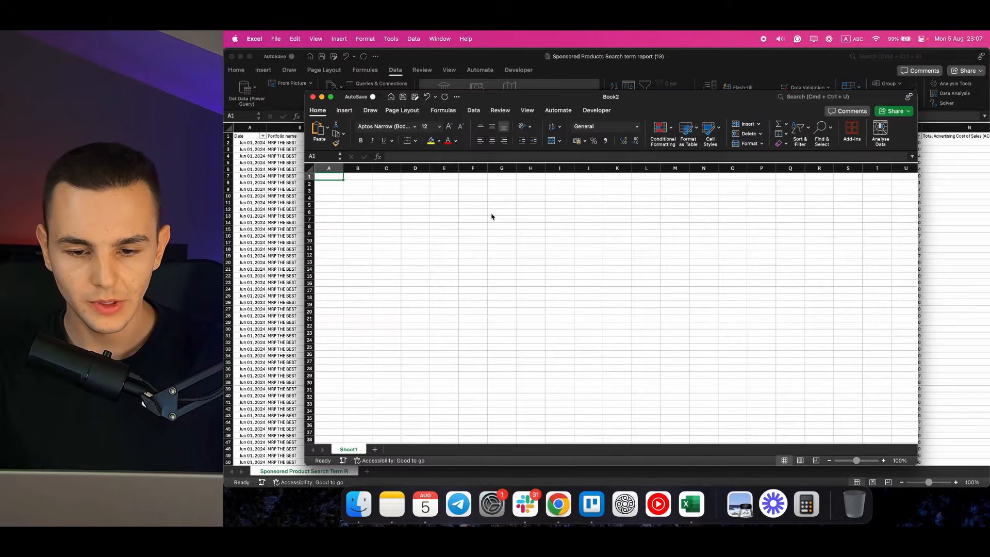
double_click(554, 101)
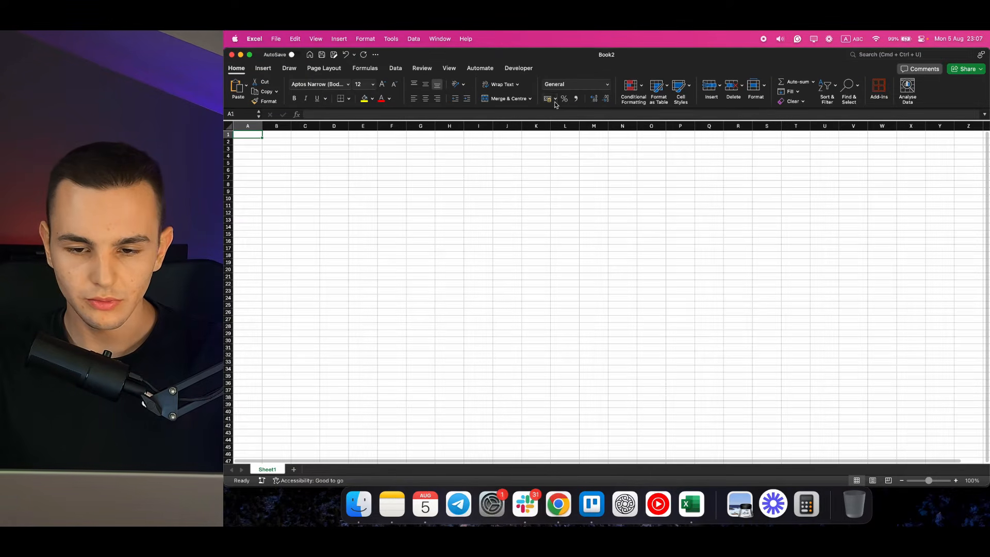
Connect Power Query to "Sponsored Products Search term report (13).xlsx", choose the "Sponsored Product Search Term R" sheet, and open it for transformation.
click(397, 70)
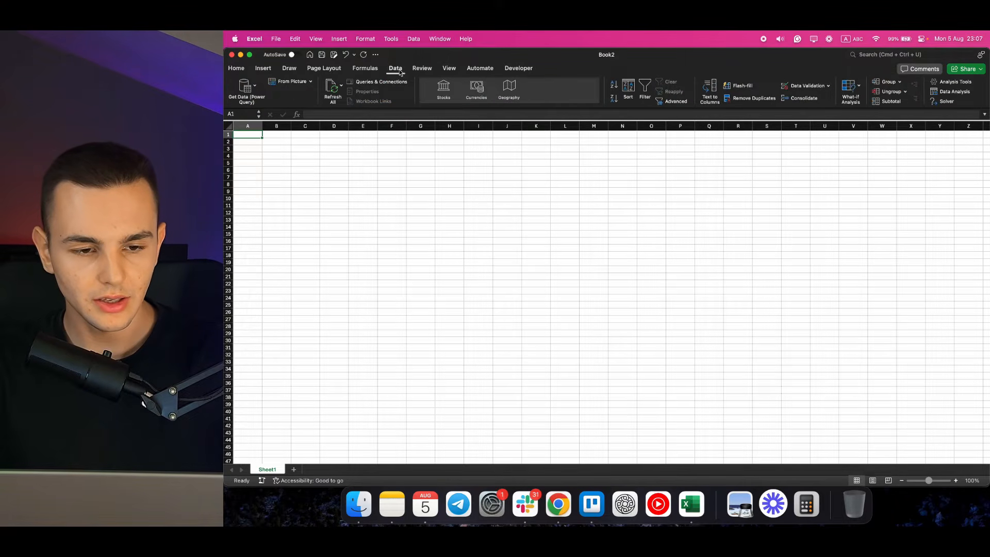
click(245, 92)
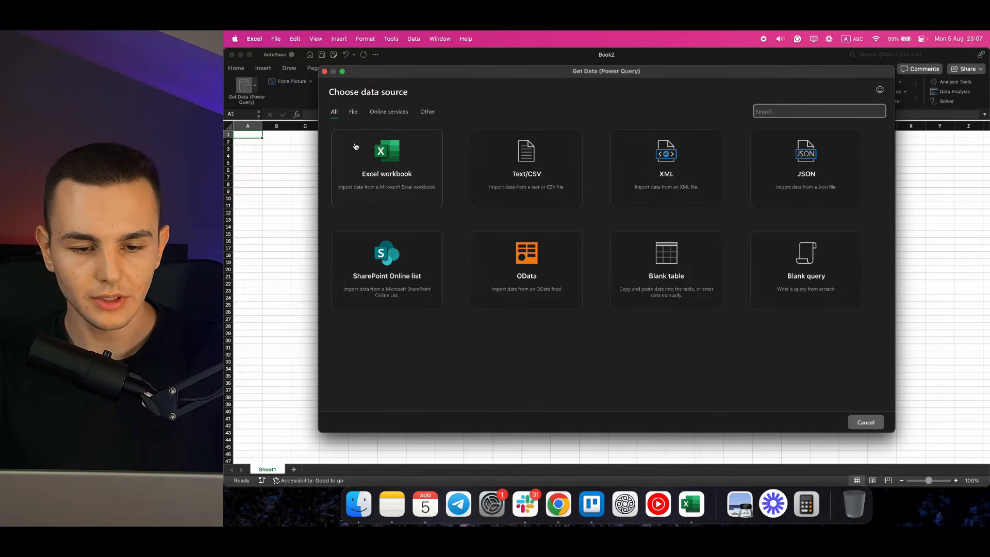
click(384, 154)
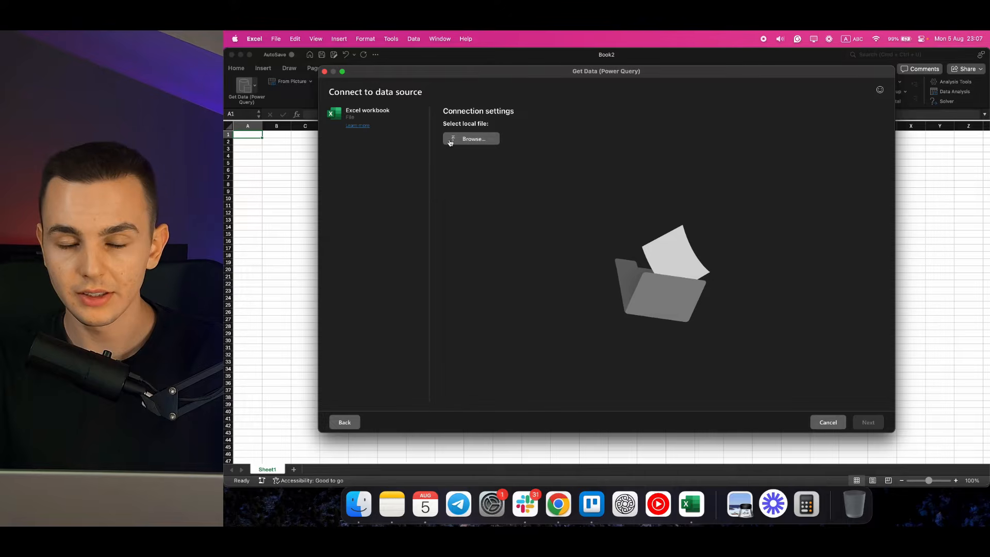
click(452, 140)
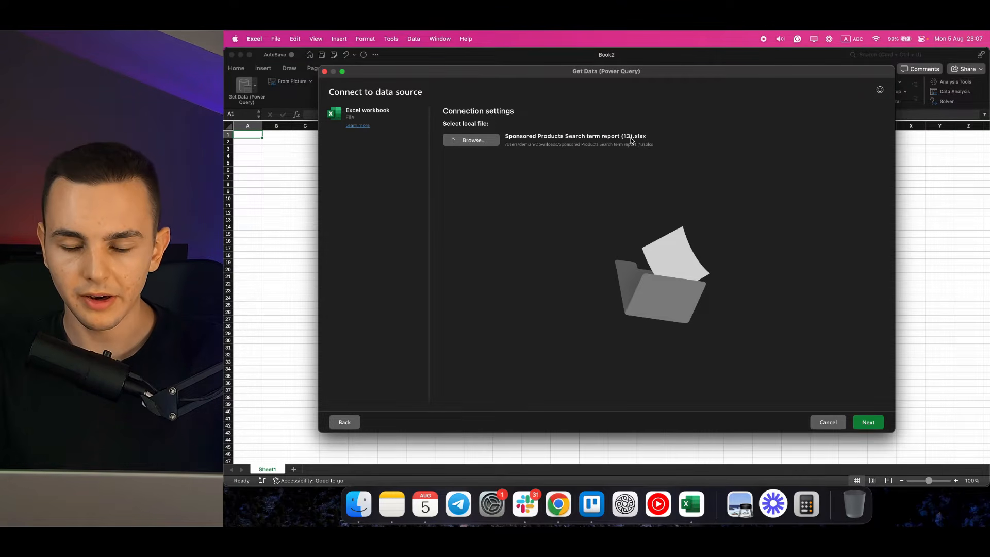
click(868, 422)
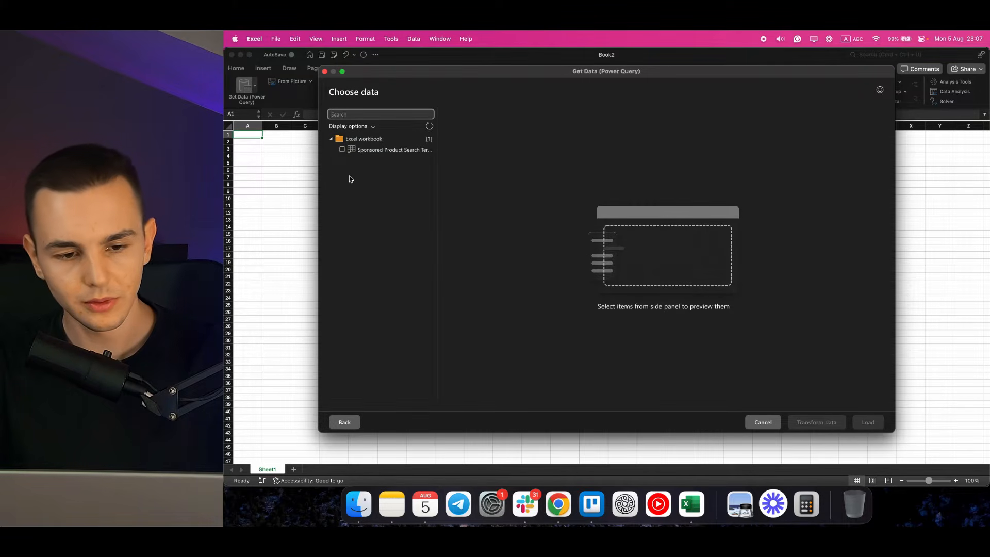
click(342, 150)
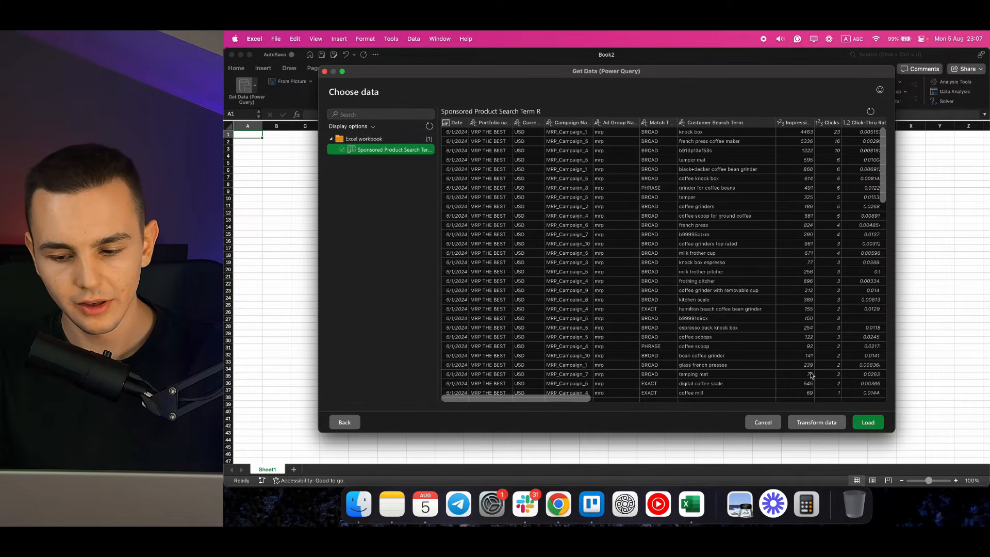
click(828, 425)
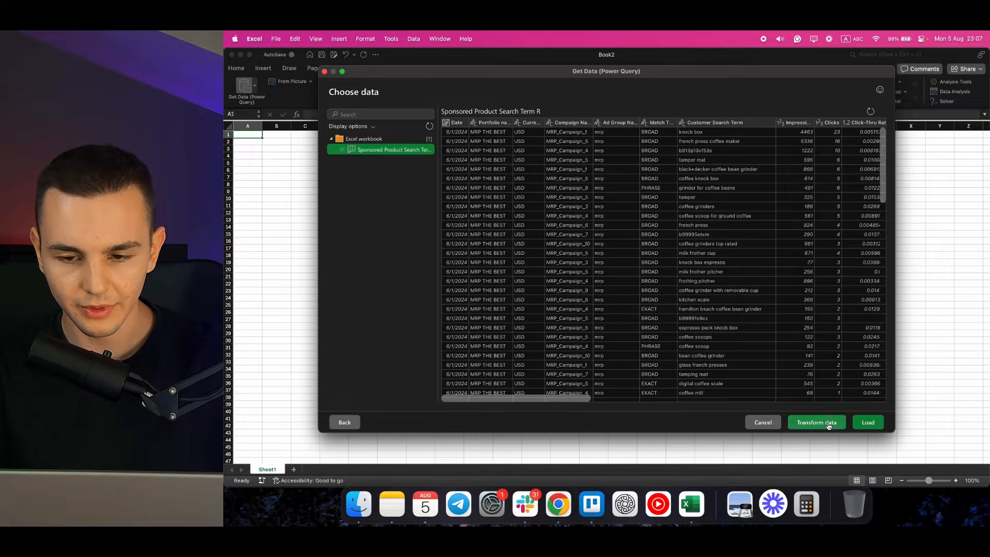
Split the Customer Search Term column by delimiter into rows, using Space as the separator at each occurrence.
scroll(586, 171, right, 5)
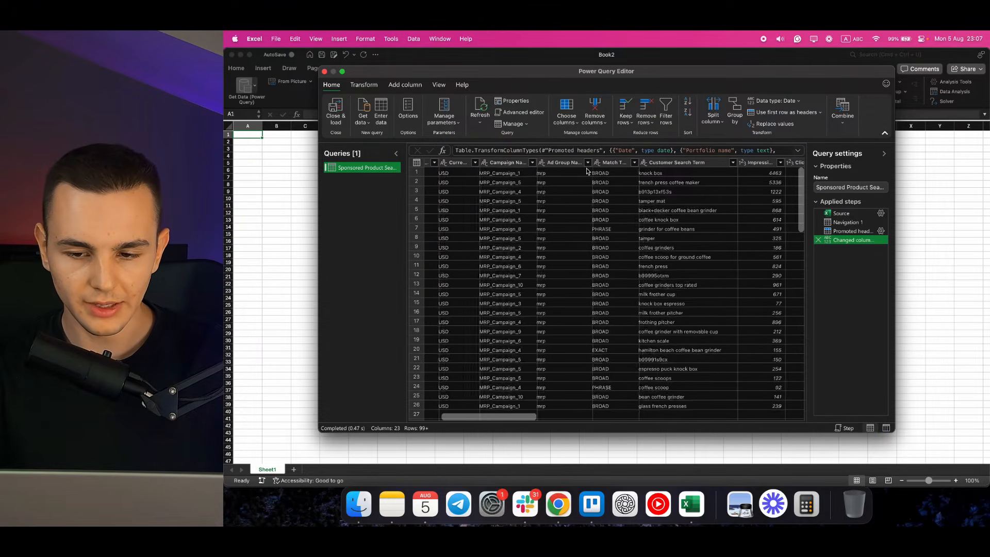
right_click(665, 166)
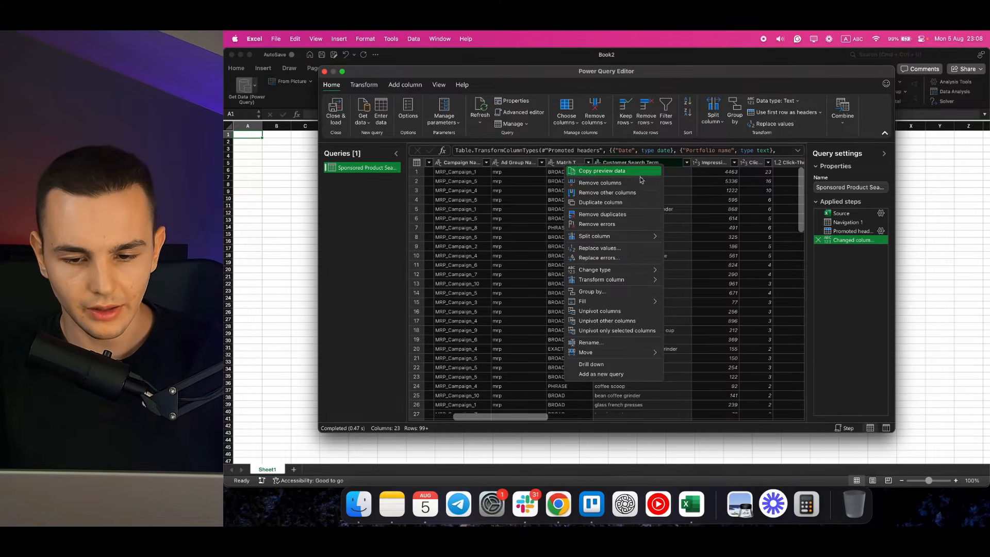
mouse_move(635, 237)
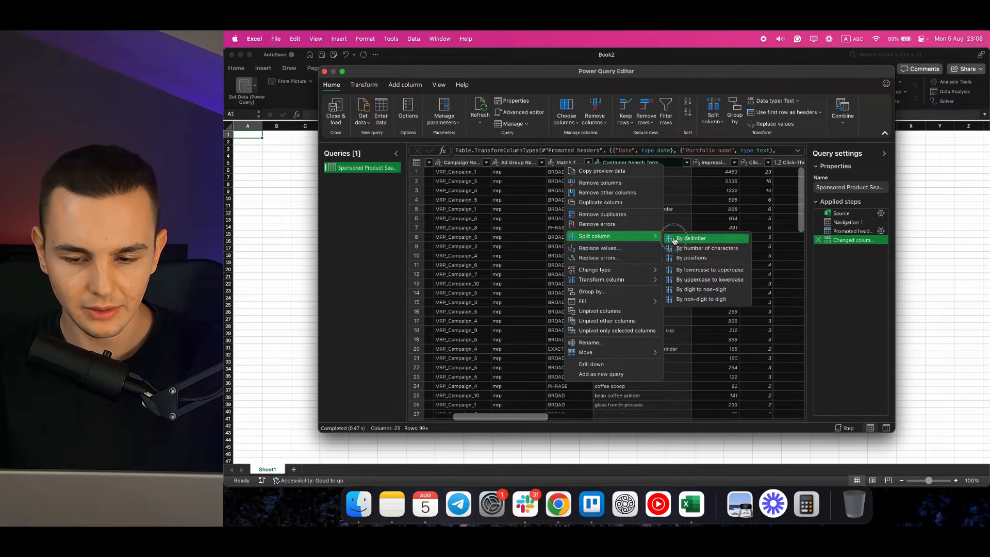
click(690, 238)
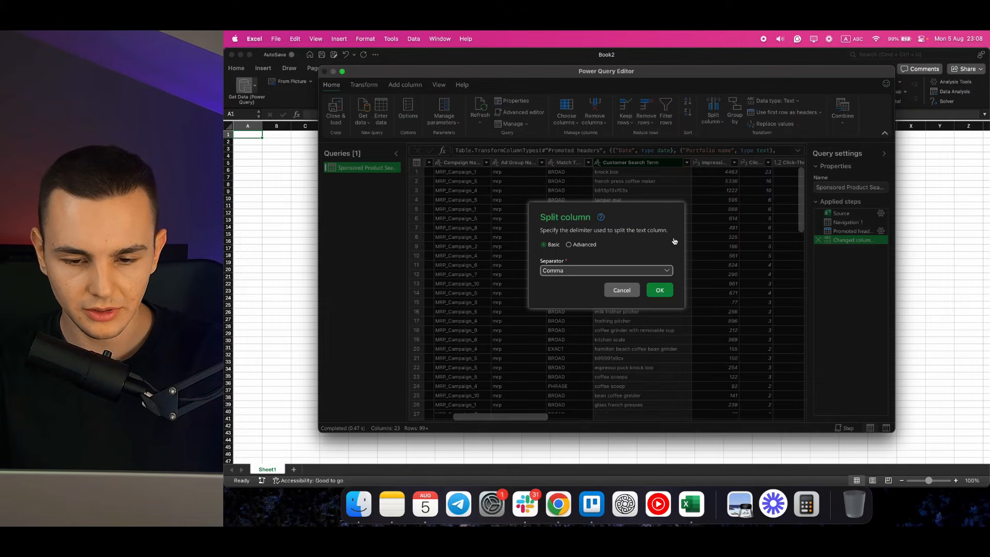
click(568, 245)
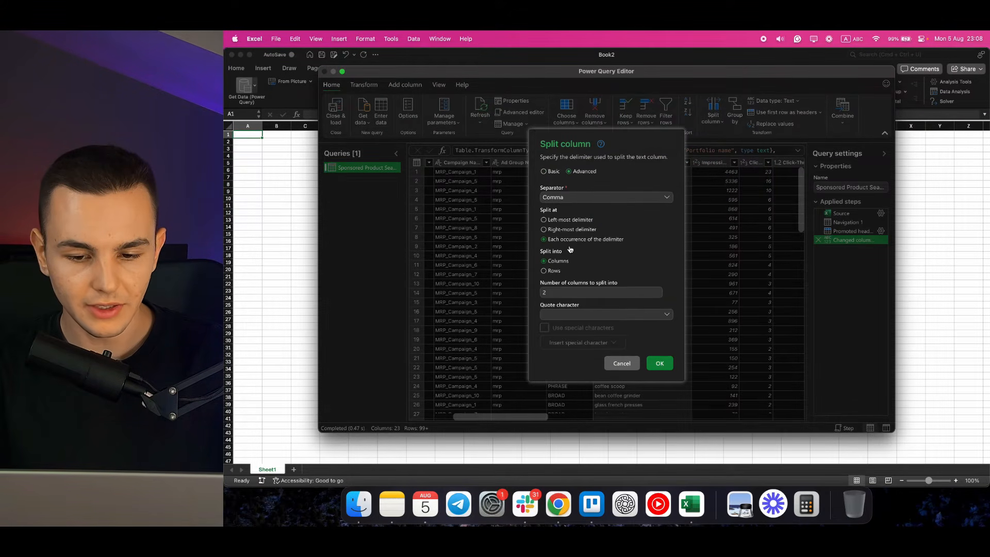
click(590, 198)
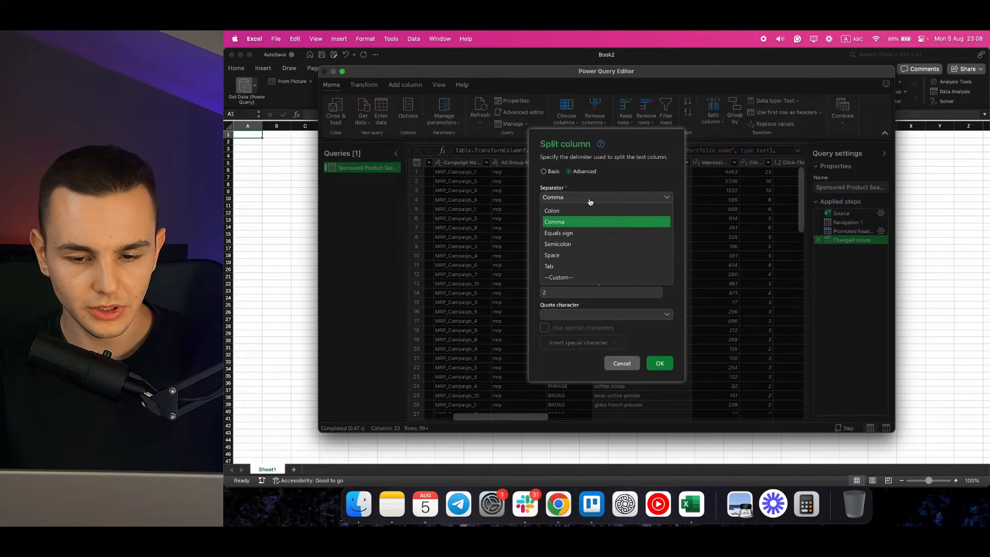
click(583, 255)
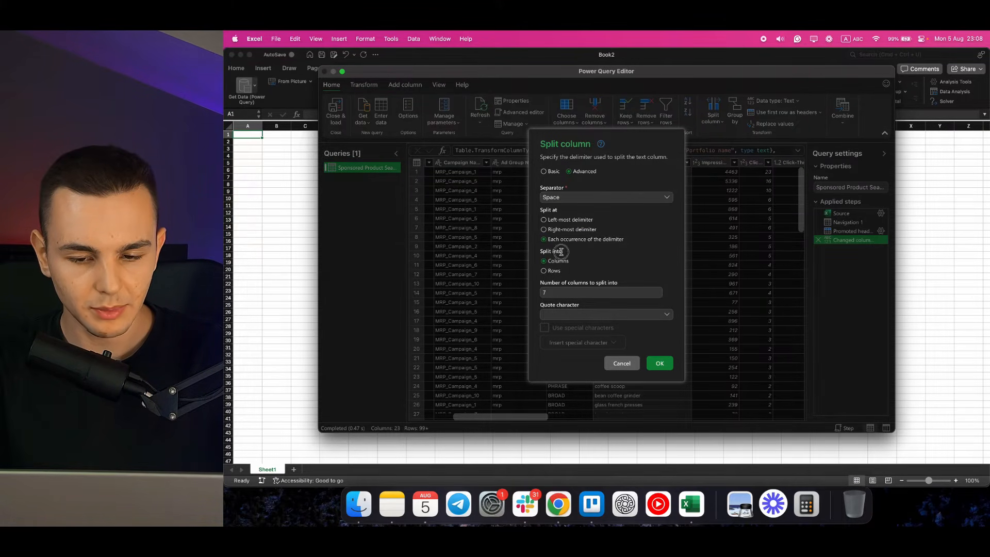
click(551, 271)
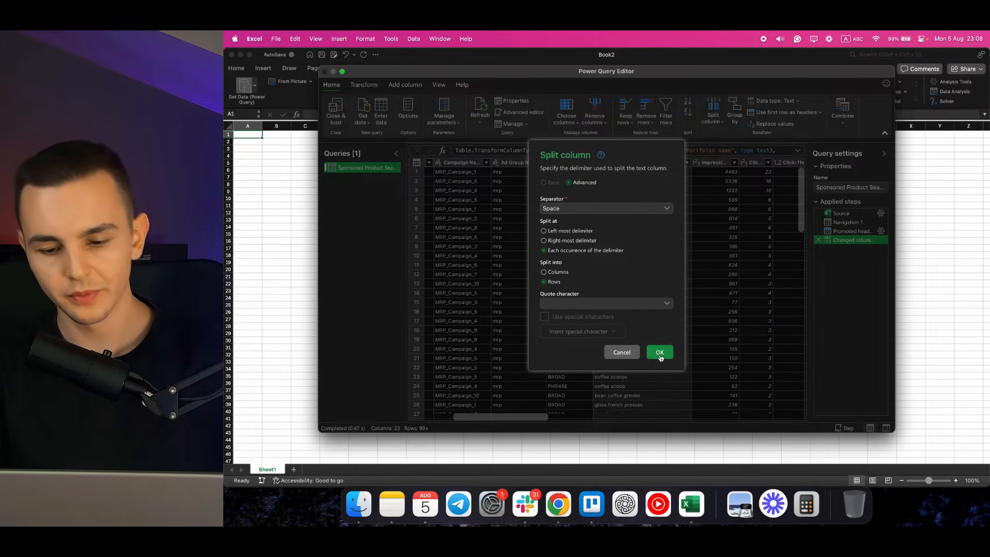
click(660, 362)
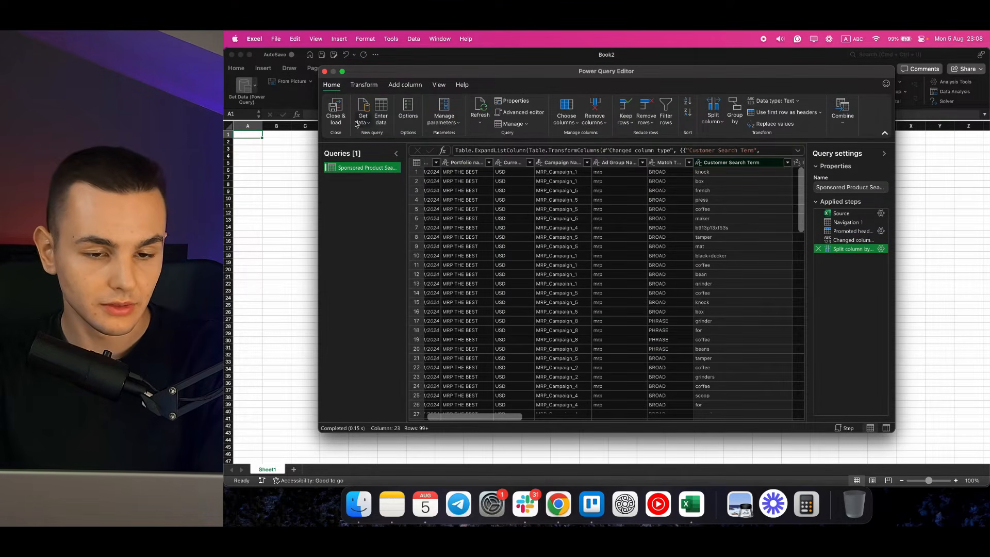
Load the split query into the workbook and slightly widen the Customer Search Term column to inspect the single-word rows.
click(335, 111)
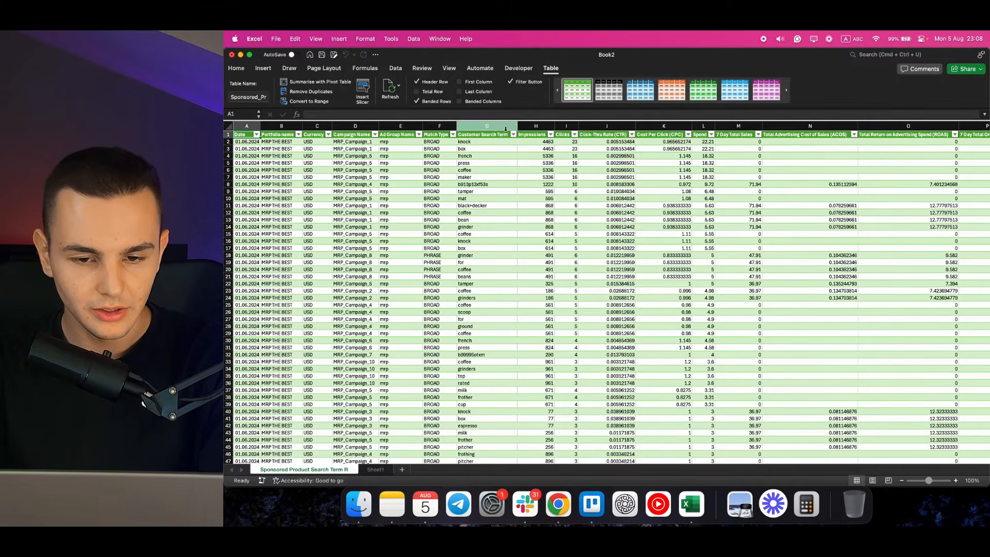
drag(517, 126, 526, 126)
drag(466, 141, 418, 158)
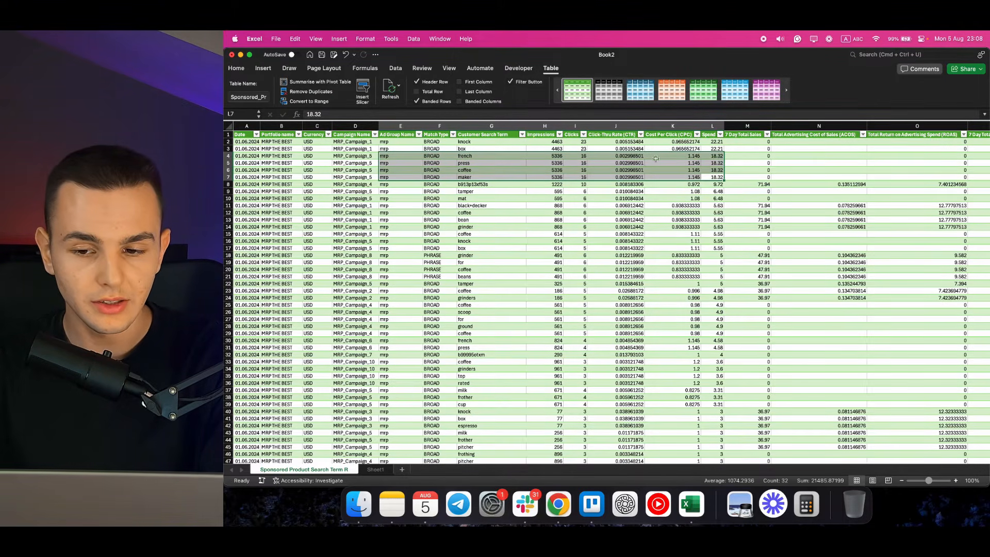
Create a pivot table on a new worksheet from all columns of the split Sponsored Product Search Term R sheet.
click(716, 154)
drag(482, 156, 489, 177)
click(229, 126)
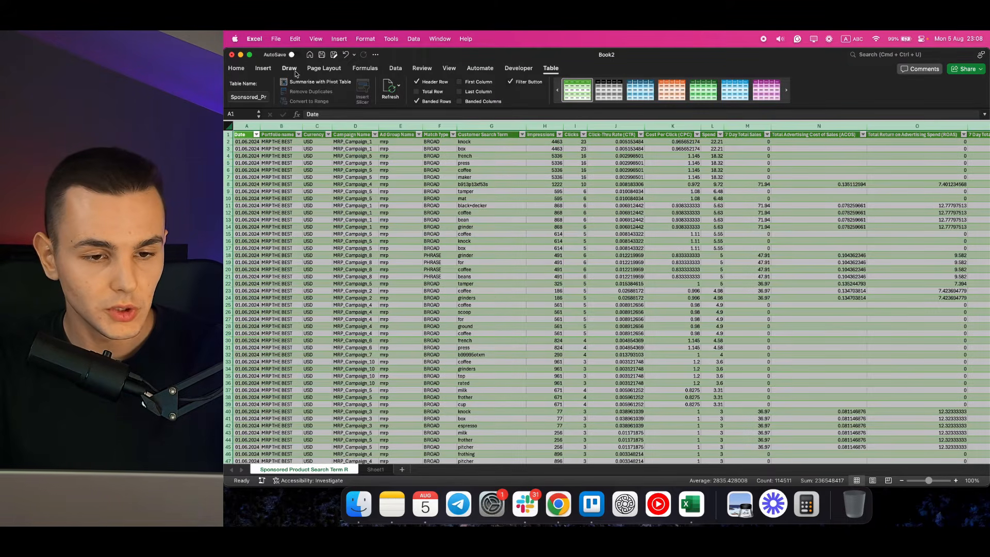
click(263, 69)
click(235, 89)
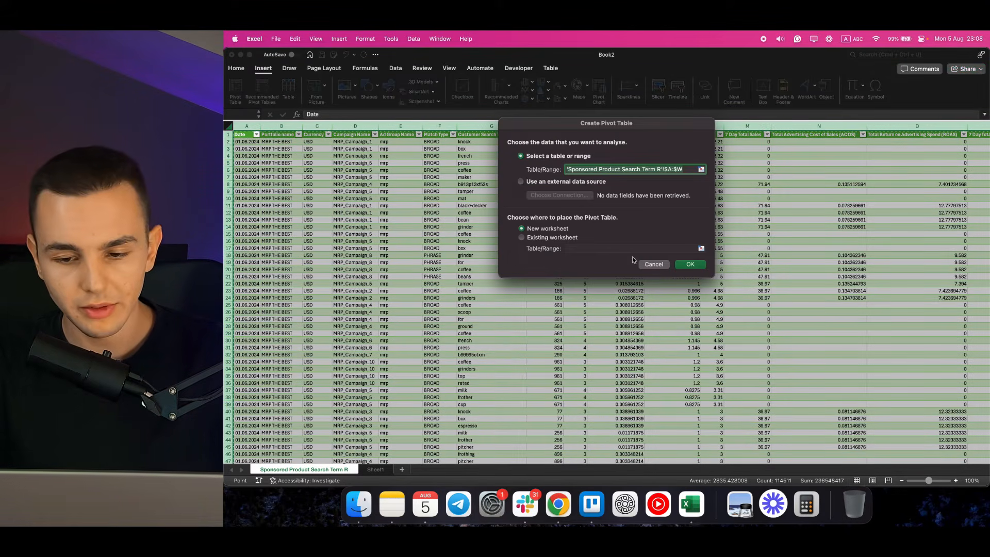
click(690, 264)
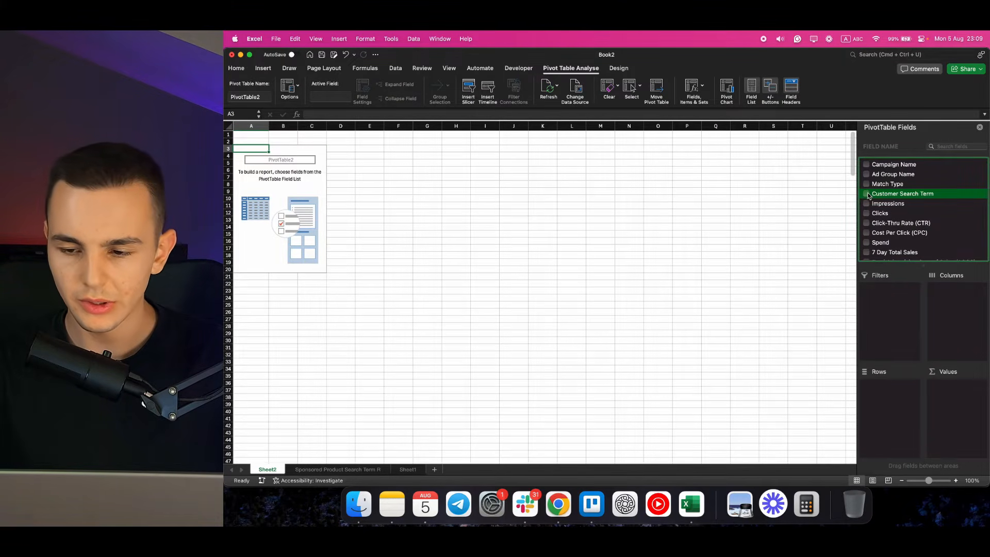
Set Customer Search Term as the pivot table rows and add Clicks, Spend and 7 Day Total Sales as values.
click(866, 194)
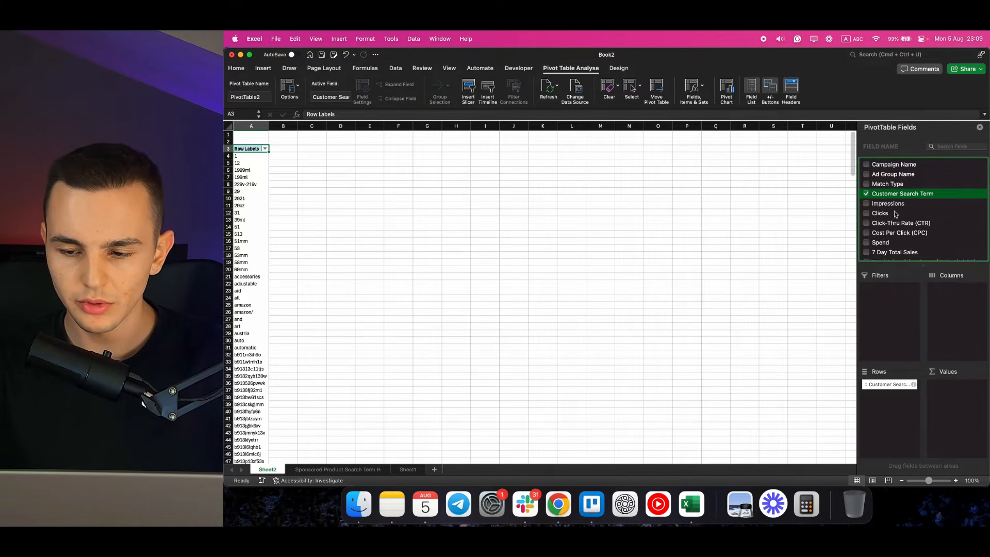
scroll(893, 228, down, 2)
click(866, 192)
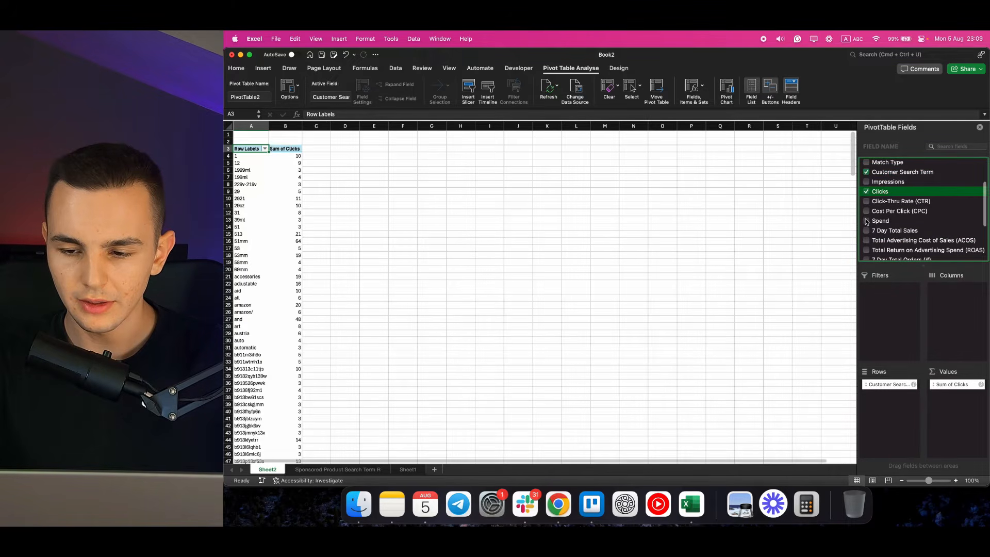
click(867, 220)
click(866, 230)
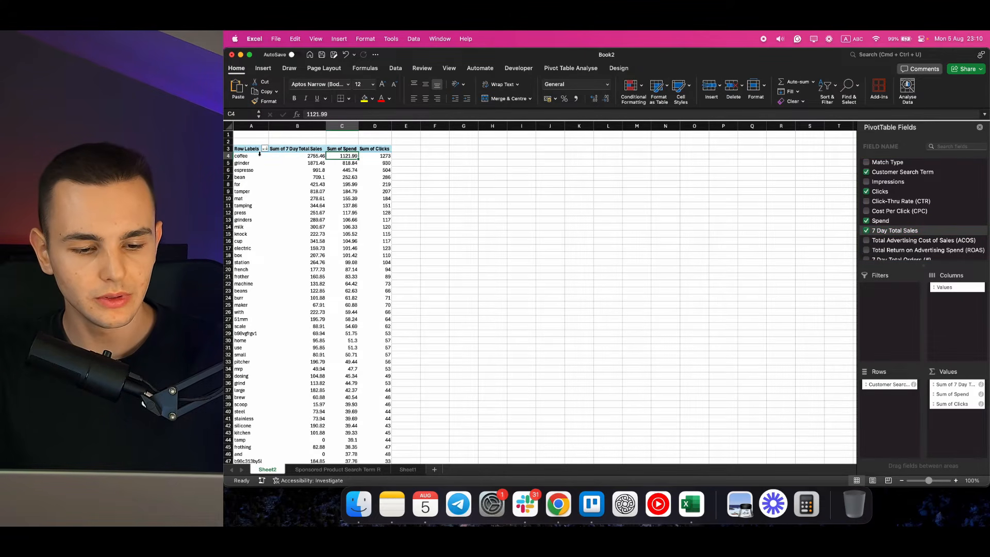
Enter the formula =C4/B4 in cell E4 to divide the first word's spend by its sales.
drag(247, 155, 365, 257)
click(405, 156)
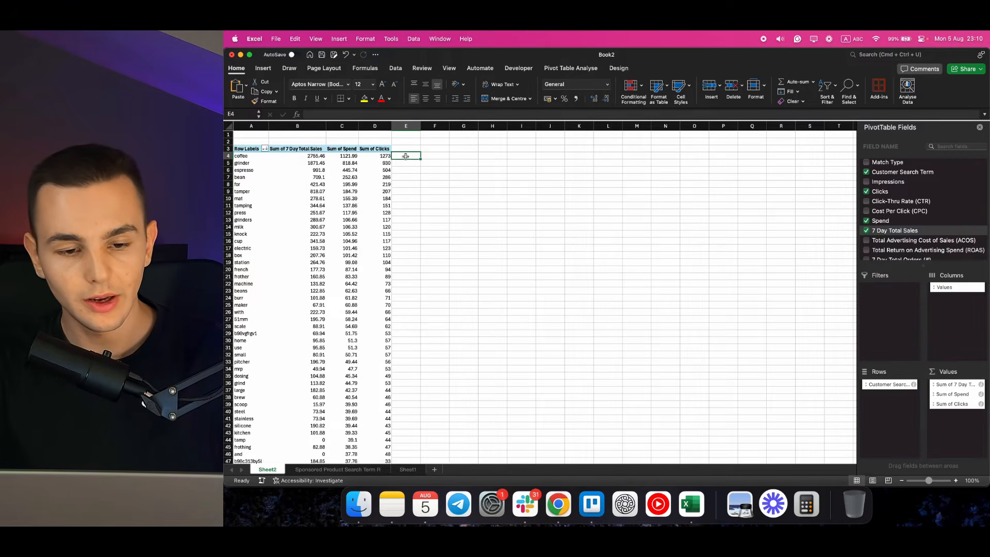
text(=)
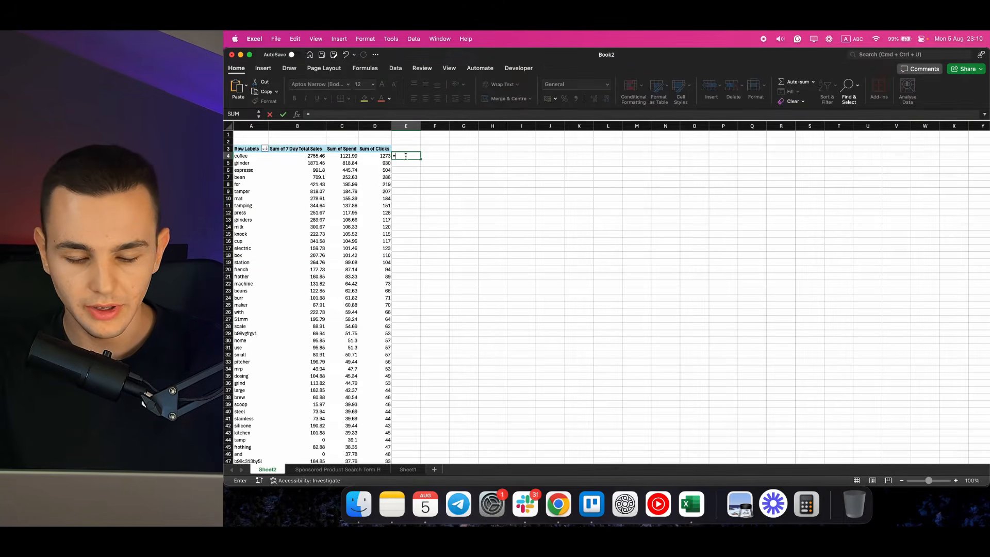
text(C4/)
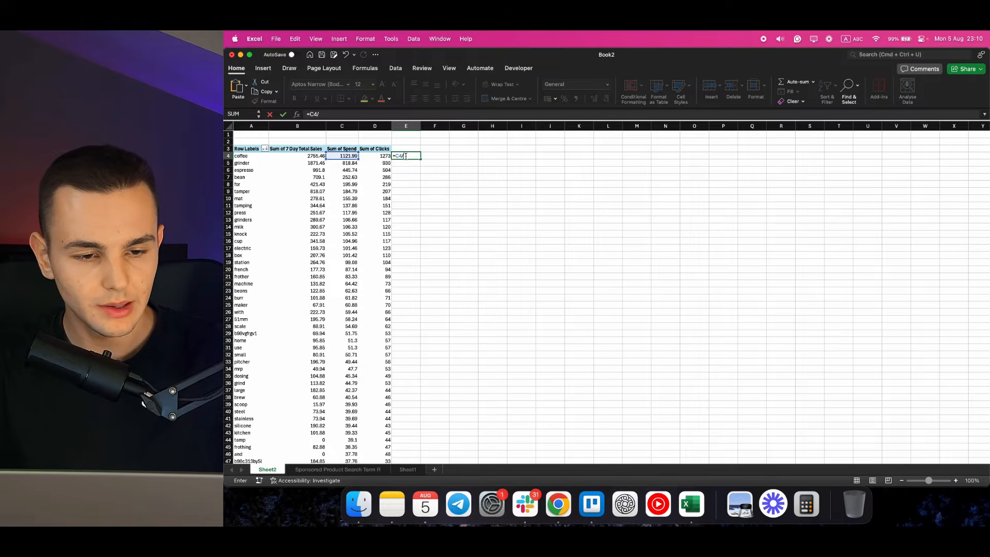
text(V4)
key(BackSpace)
key(BackSpace)
text(B3)
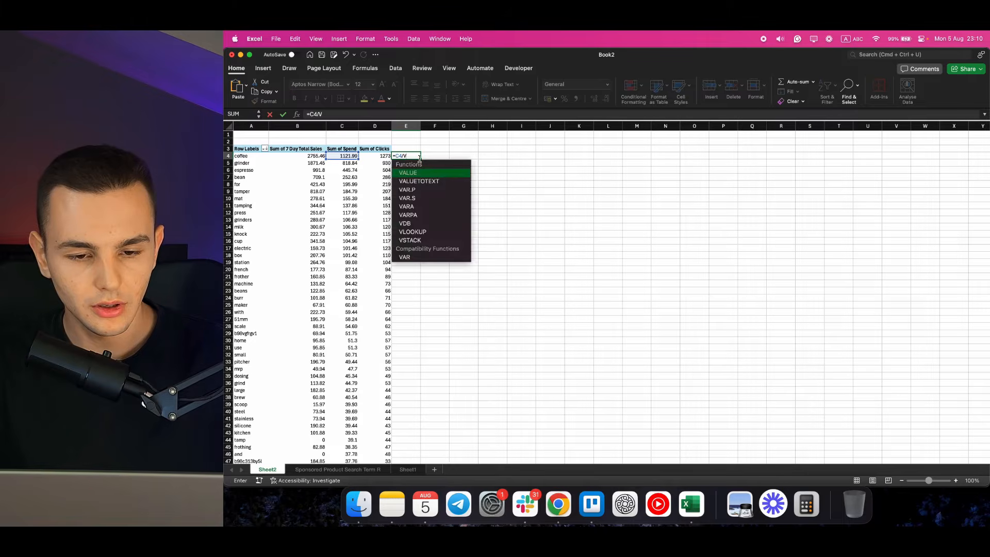
key(BackSpace)
text(4)
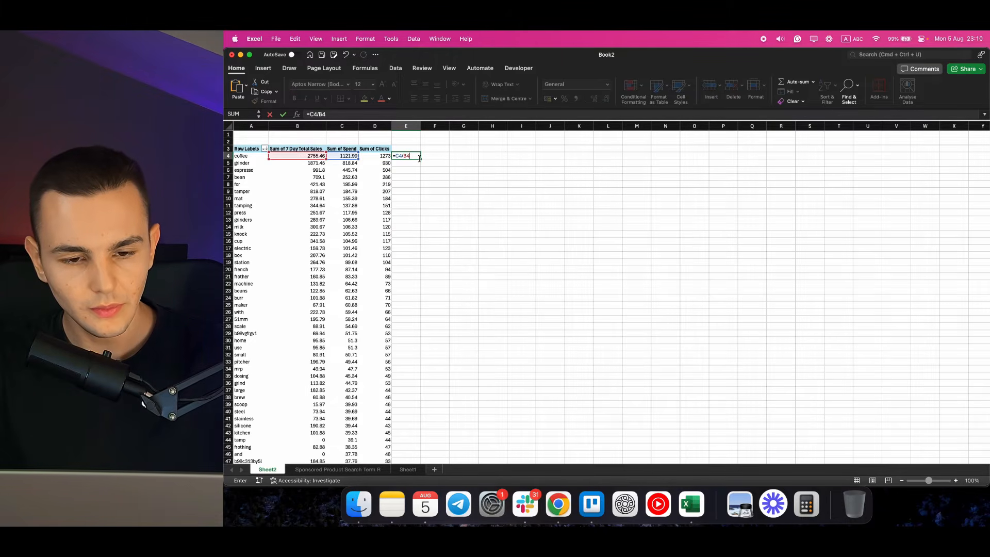
key(Return)
Format E4 as a percentage with two decimals and copy its formula down column E to row 343.
click(419, 157)
click(564, 98)
click(594, 99)
click(593, 98)
key(super+c)
key(Left)
key(super+Down)
key(Right)
key(super+shift+Up)
key(super+v)
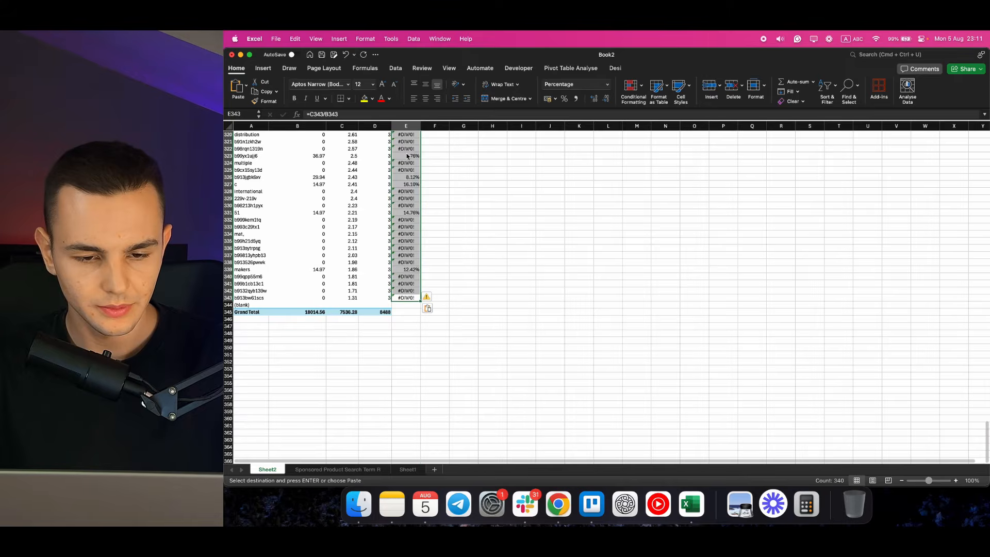
Examine the spend-to-sales percentages from the first word down, comparing the "maker" and "scoop" rows with the others.
key(super+Up)
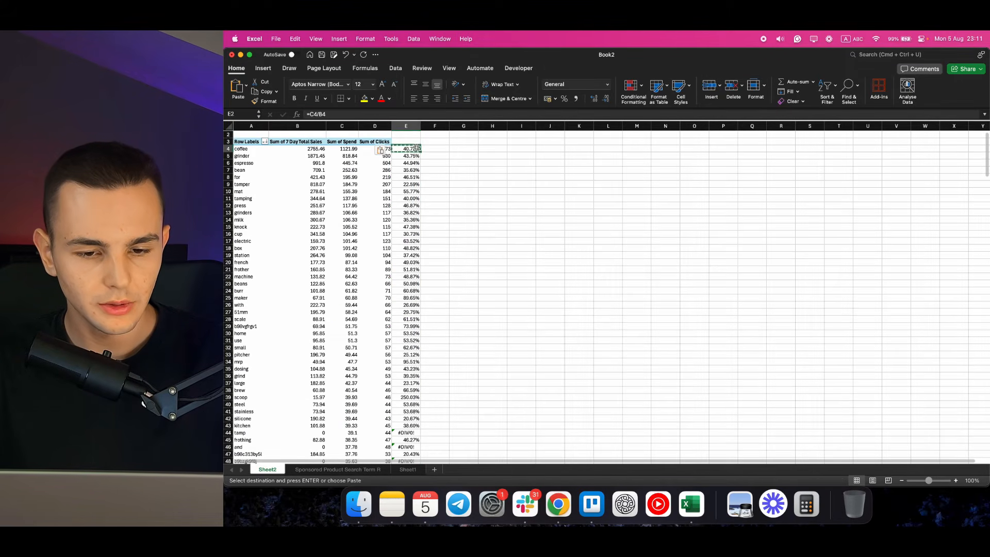
click(413, 182)
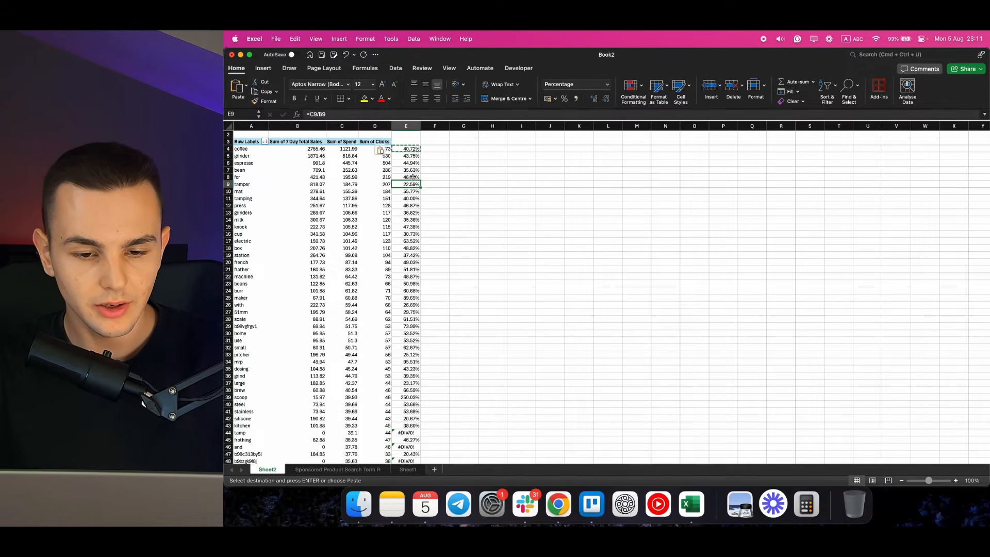
drag(411, 150, 235, 298)
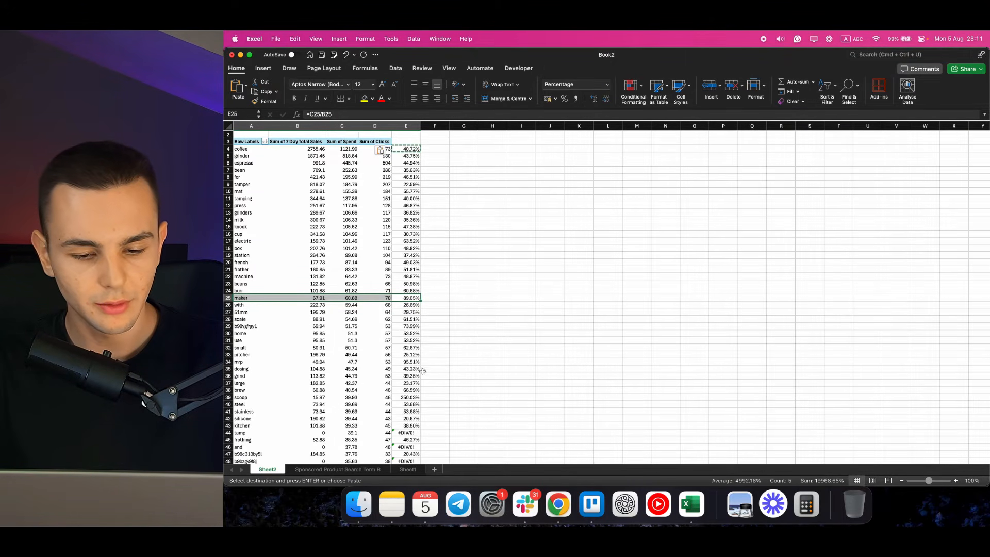
drag(422, 397, 251, 397)
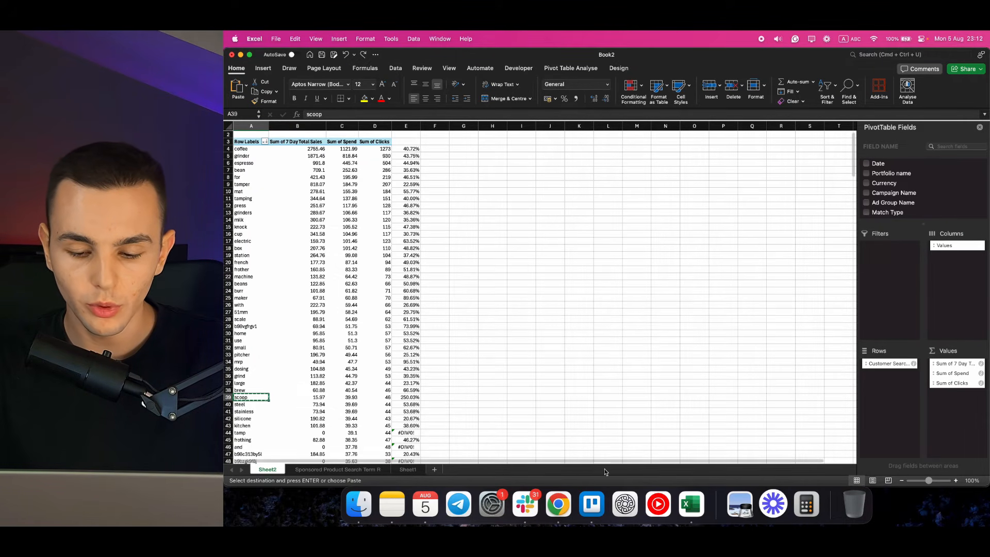
Switch to the Sponsored Products Search term report (13) workbook and filter the Customer Search Term column by "scoop".
key(ctrl+Up)
key(ctrl+Up)
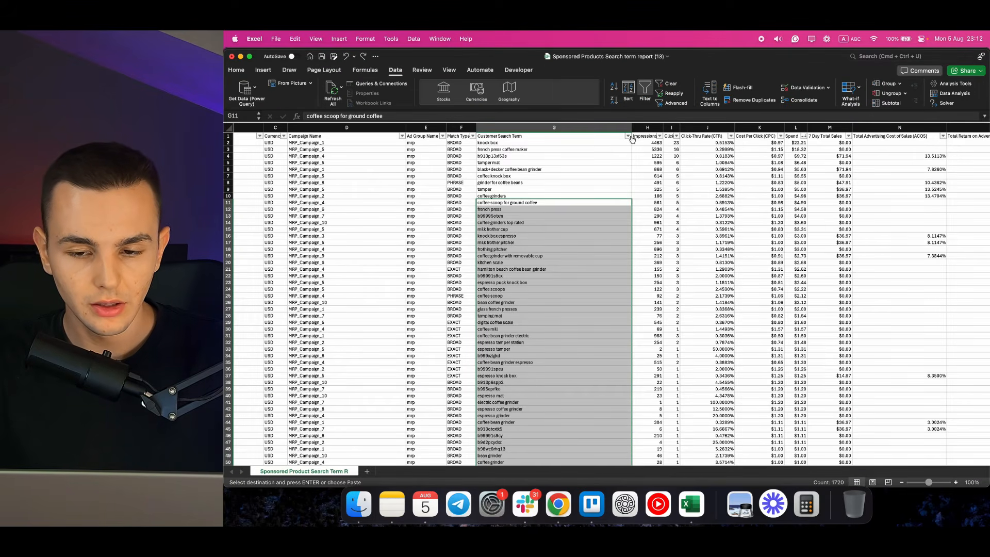
click(628, 136)
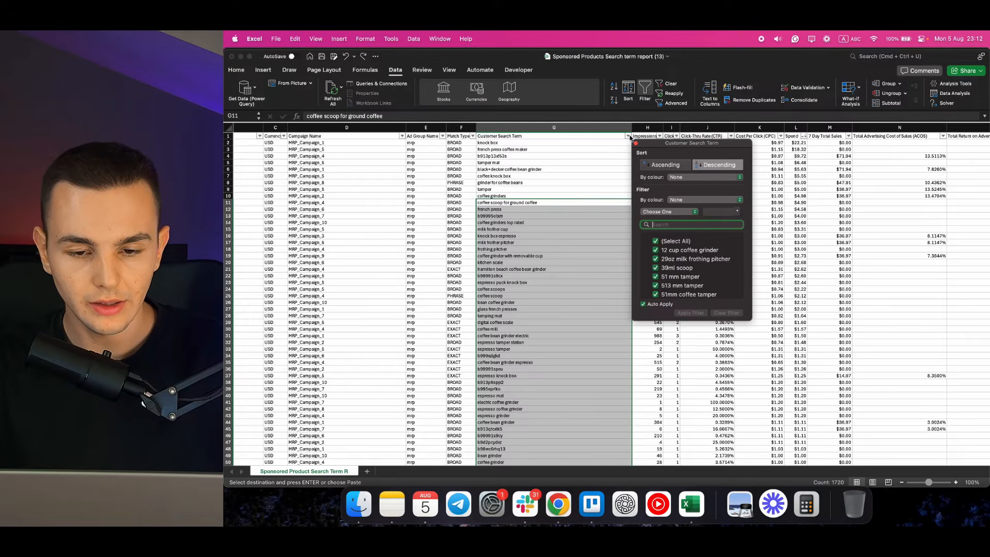
text(scoop)
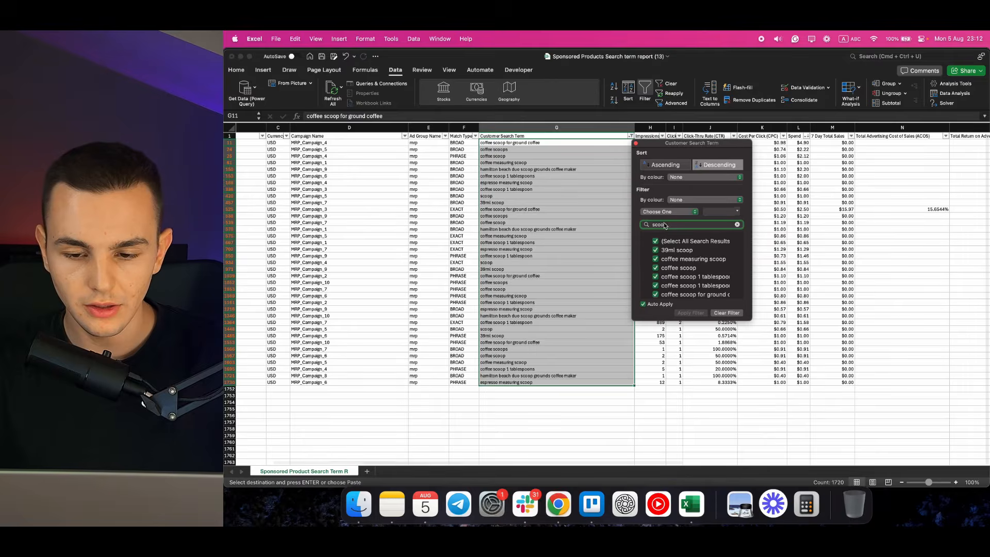
click(552, 145)
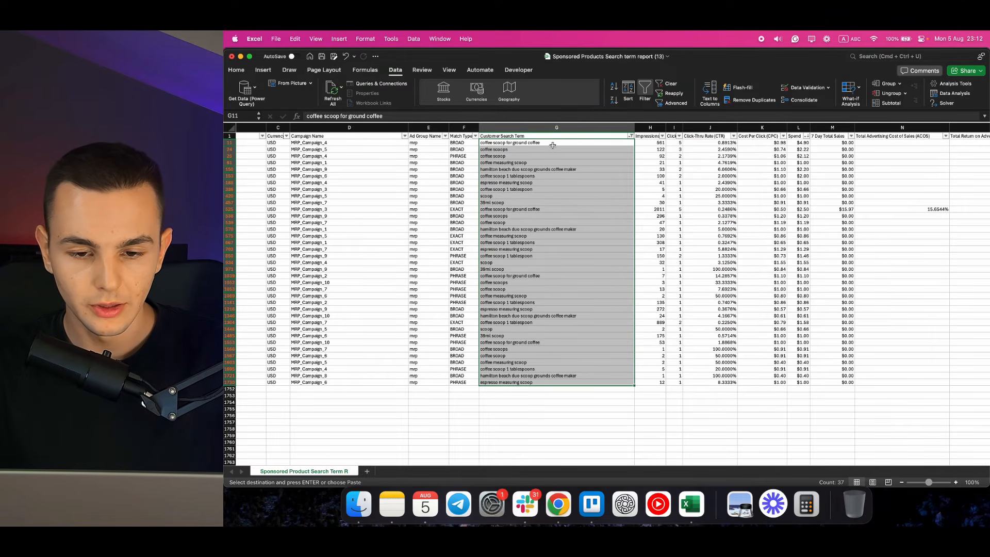
click(552, 145)
Examine the filtered scoop search terms together with their campaign names, clicks and spend.
drag(553, 145, 535, 383)
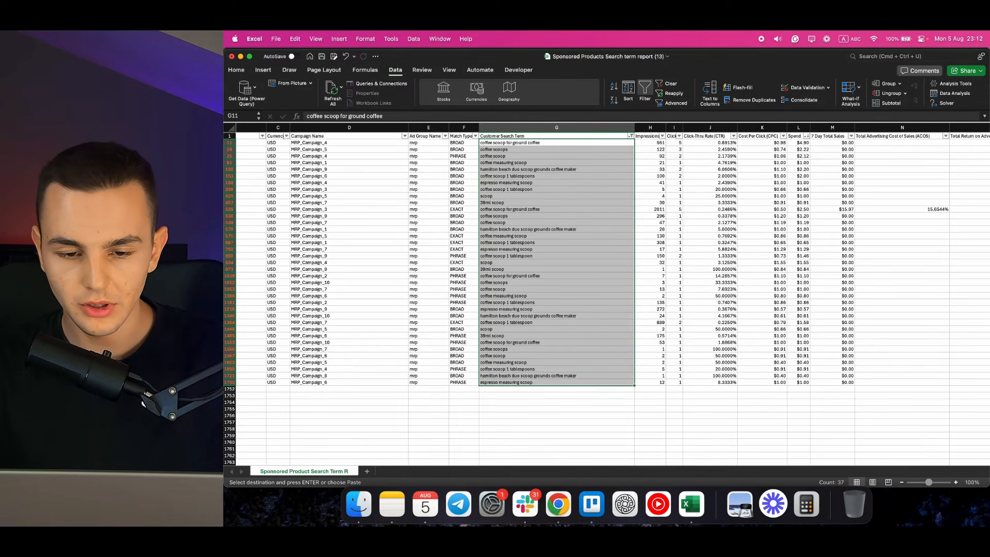
click(510, 155)
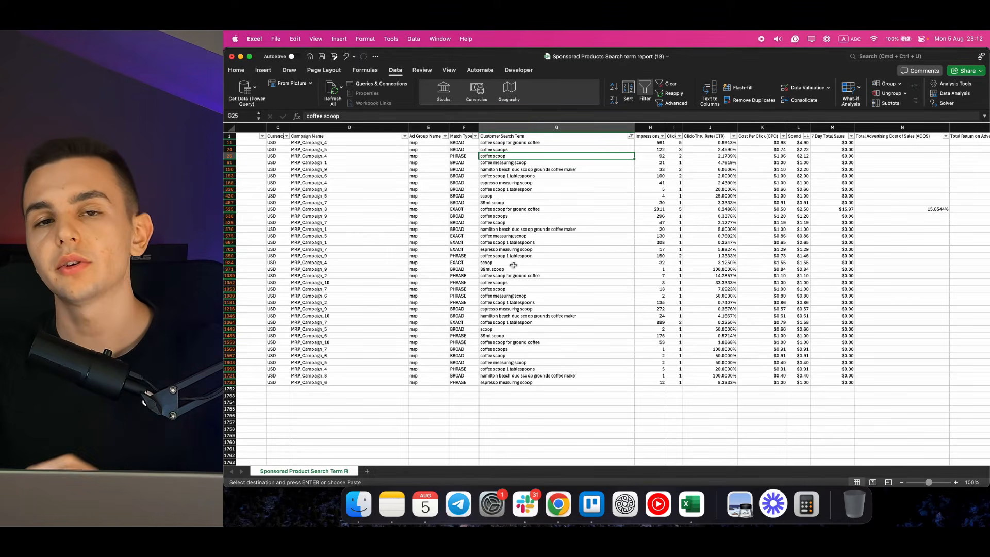
scroll(389, 285, left, 2)
drag(387, 142, 383, 343)
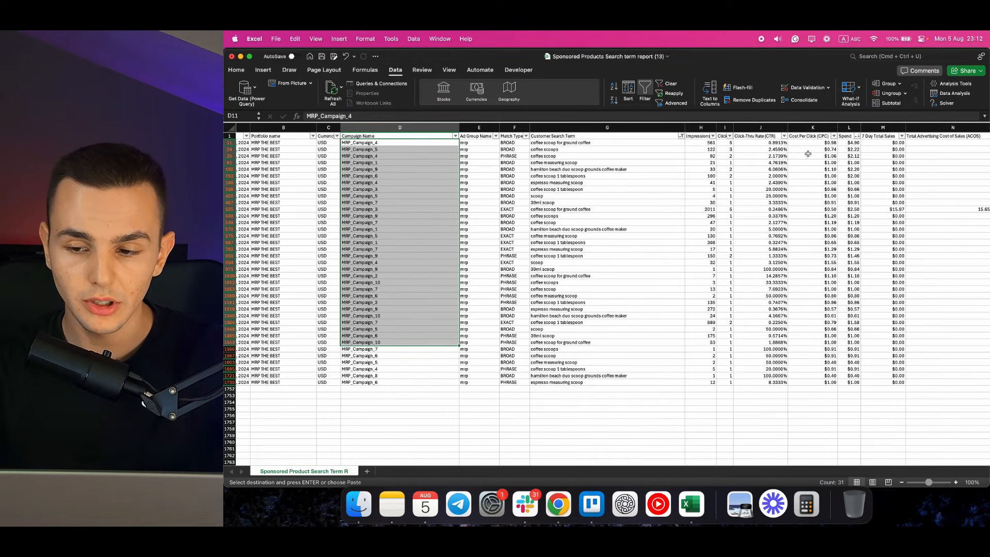
drag(854, 144, 680, 147)
click(430, 143)
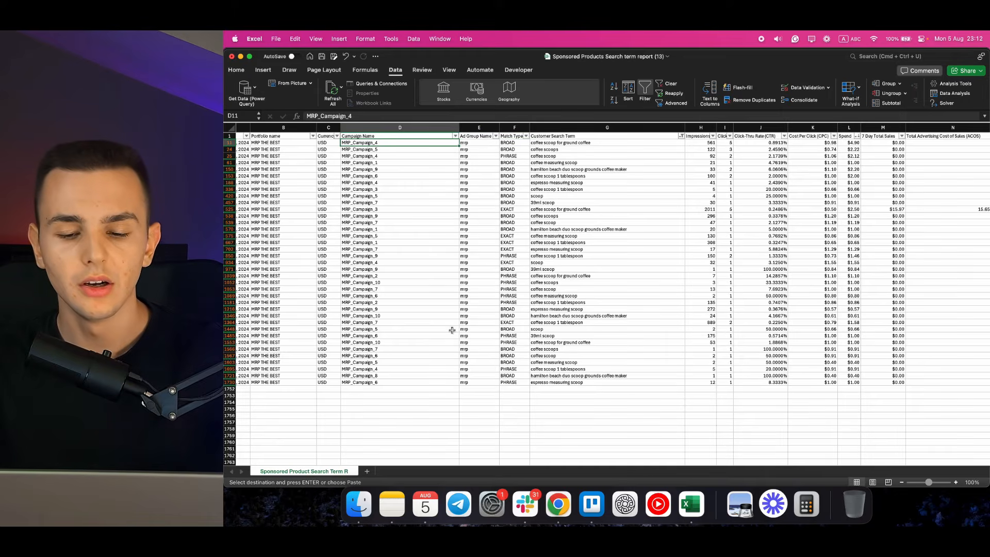
click(458, 363)
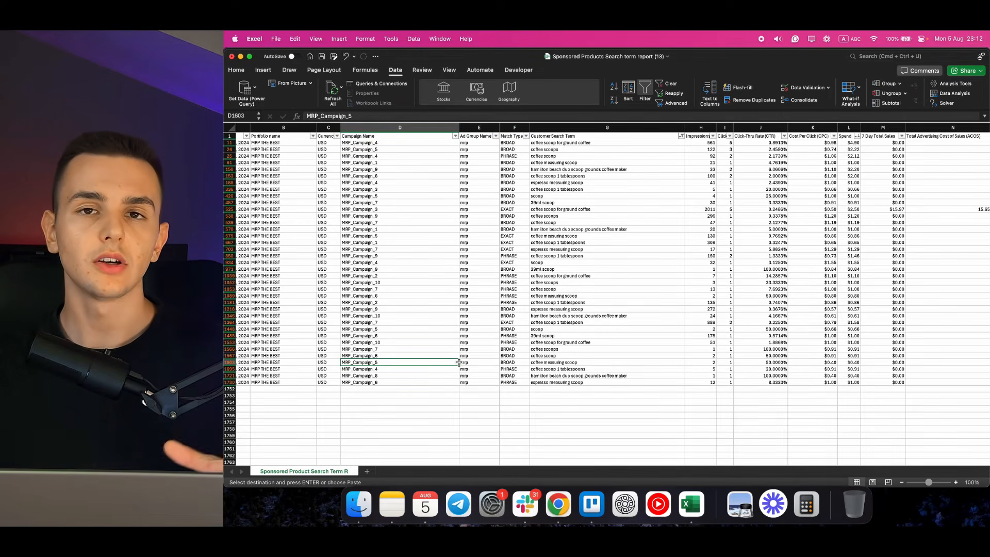